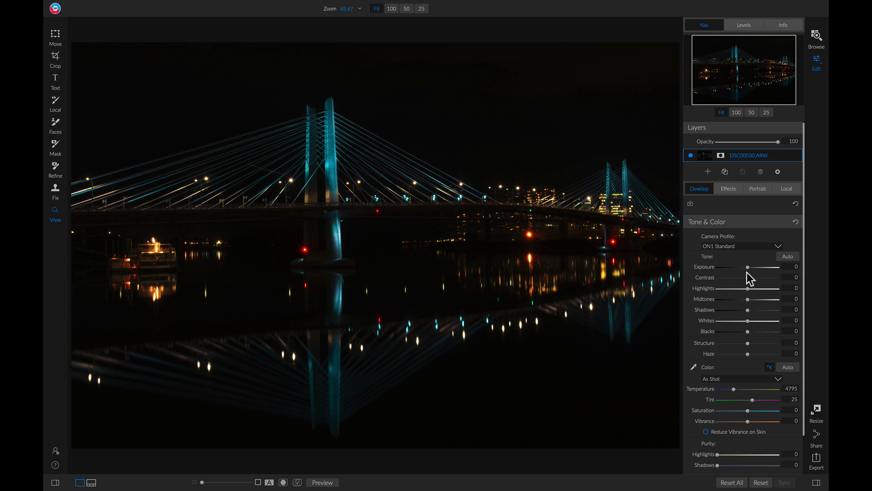
- Raise Exposure to 1.55 and Shadows to 66 in Tone & Color
left_click_drag(747, 268, 757, 267)
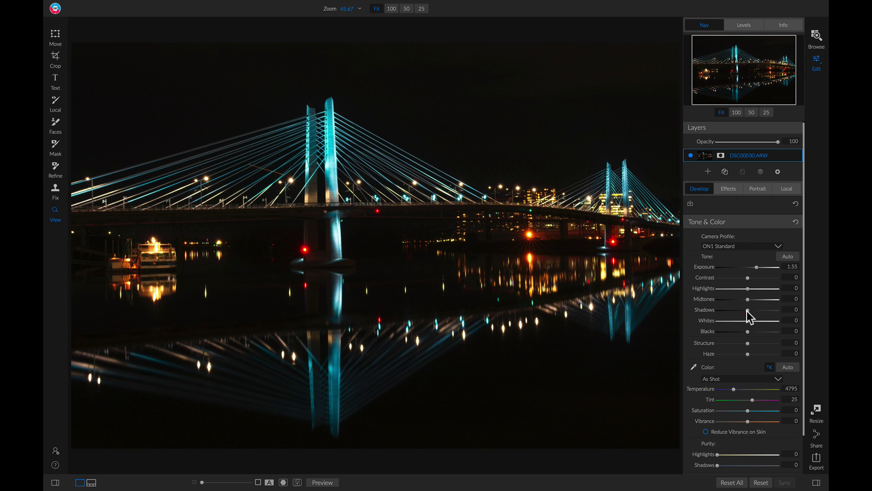
left_click_drag(747, 310, 767, 310)
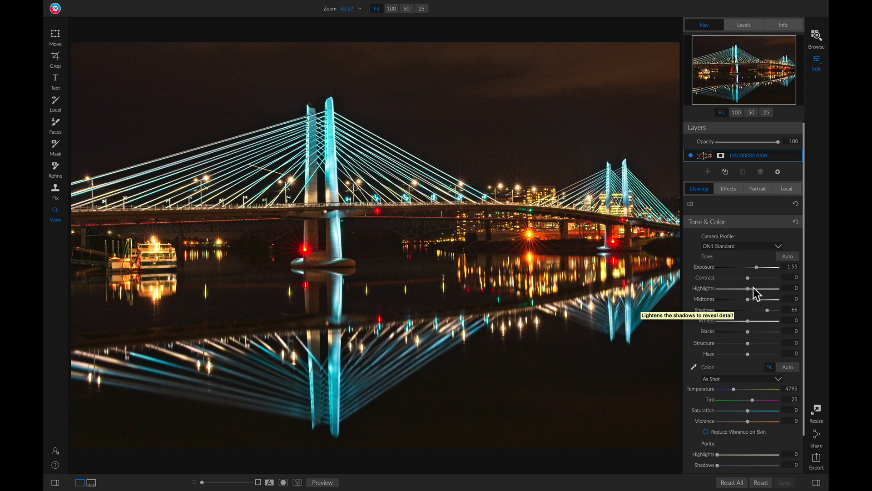
- Set Contrast to 20 and Blacks to -2, then compare the edit against the original twice
left_click_drag(748, 278, 754, 279)
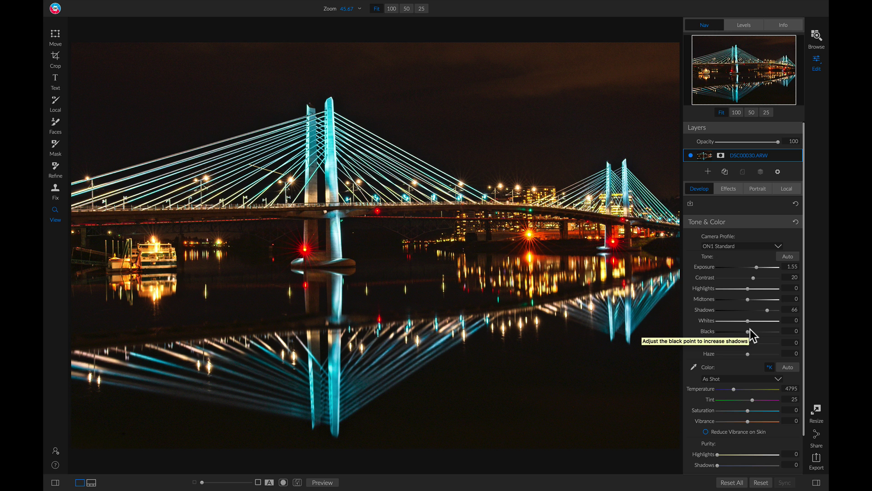
left_click_drag(748, 332, 747, 331)
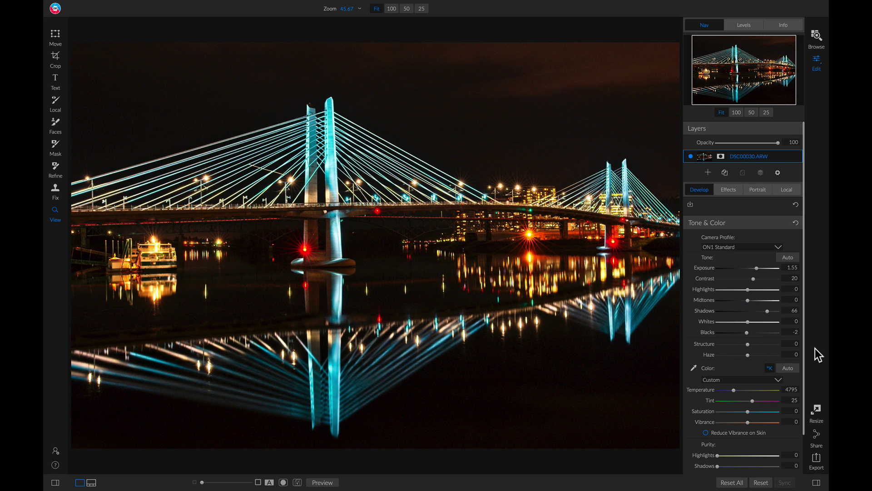
key("ctrl+p")
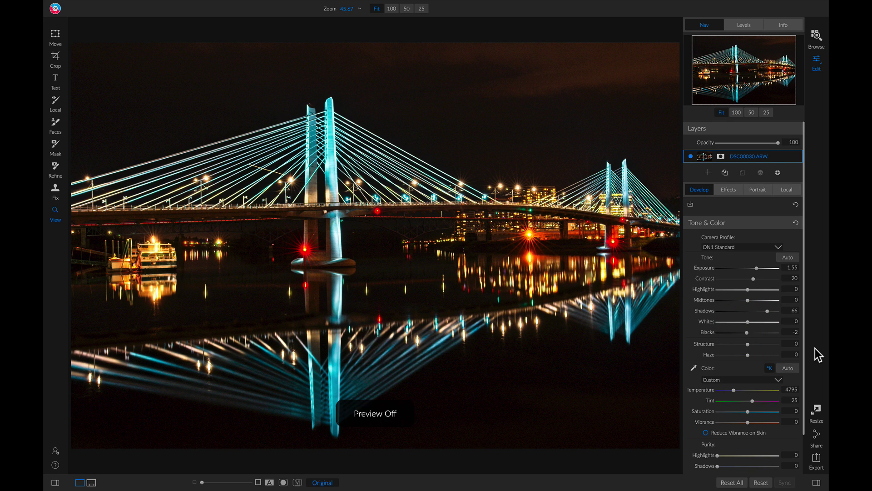
key("ctrl+p")
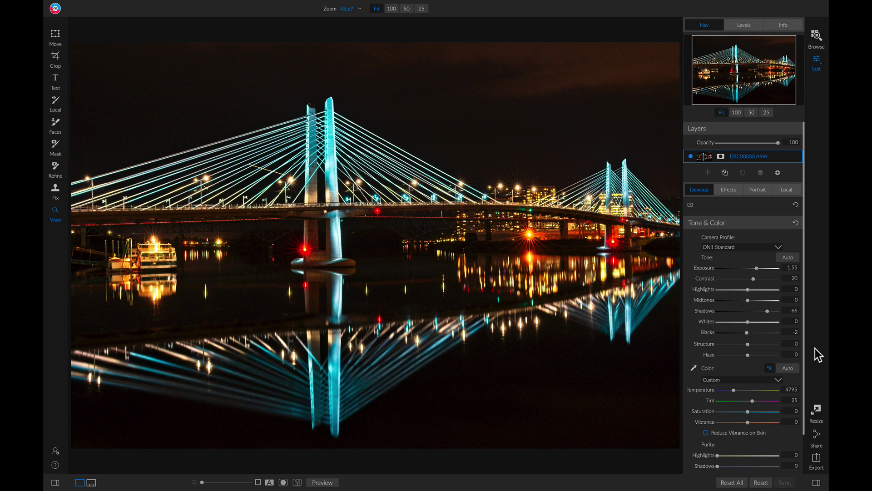
key("ctrl+p")
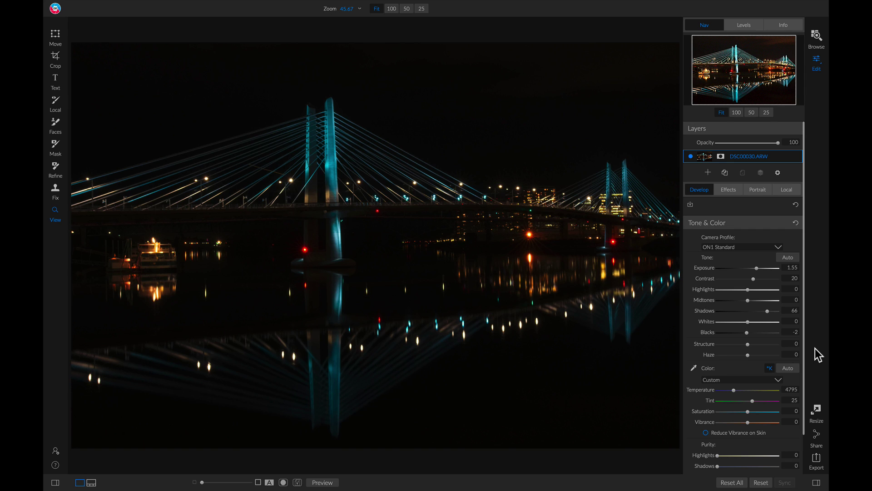
key("ctrl+p")
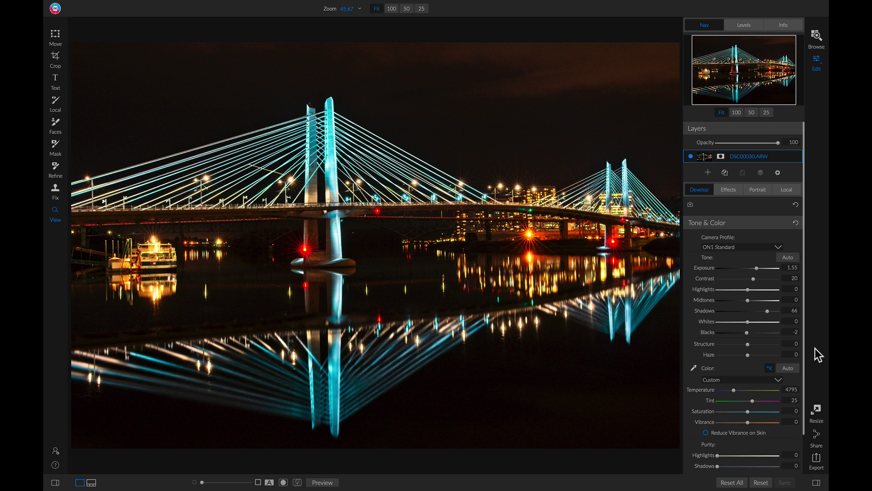
scroll(727, 320, "down", 1)
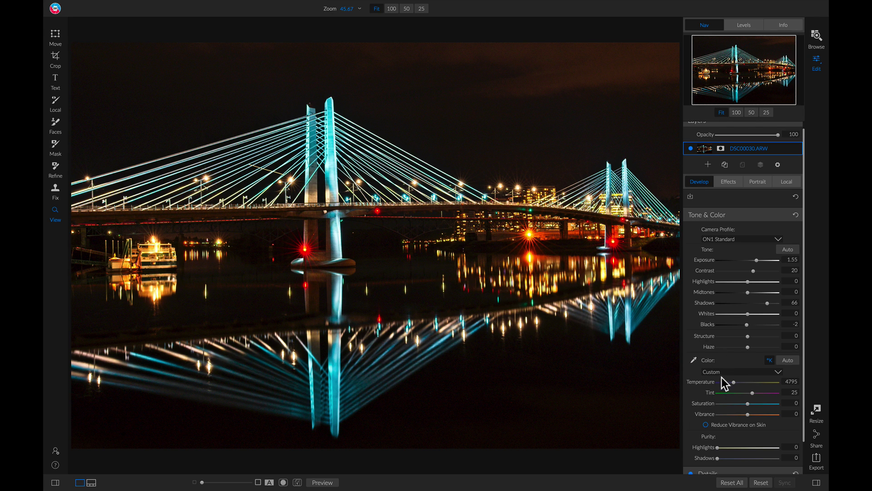
- Lower Temperature to 4225 for a cooler colour balance
left_click_drag(735, 382, 731, 385)
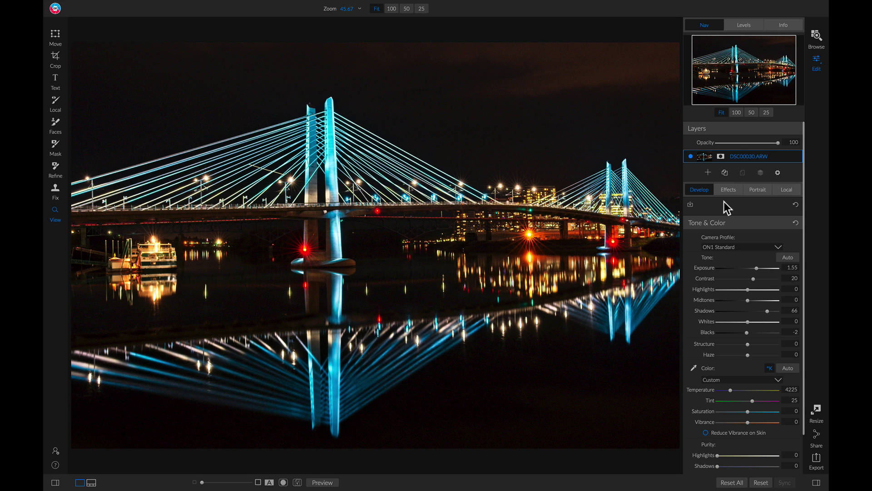
- Add a Noise Reduction filter with the Strong preset (Luminance 60, Color 90, Detail 25)
left_click(736, 190)
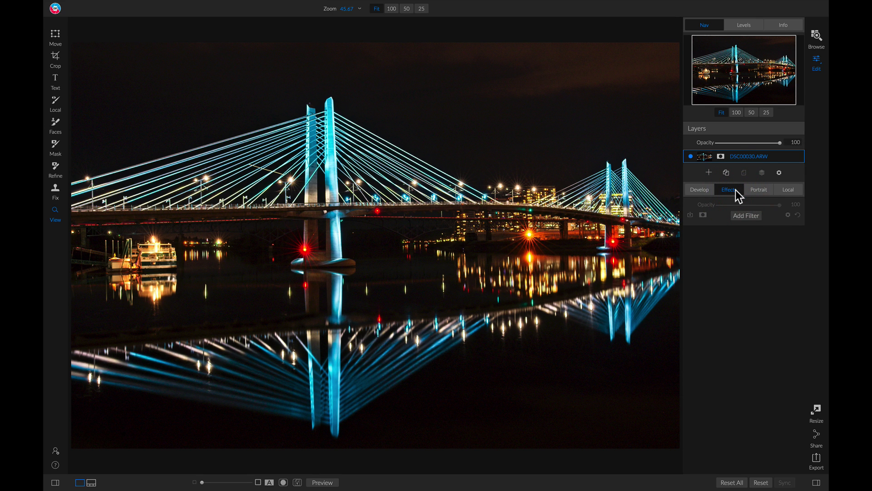
left_click(748, 215)
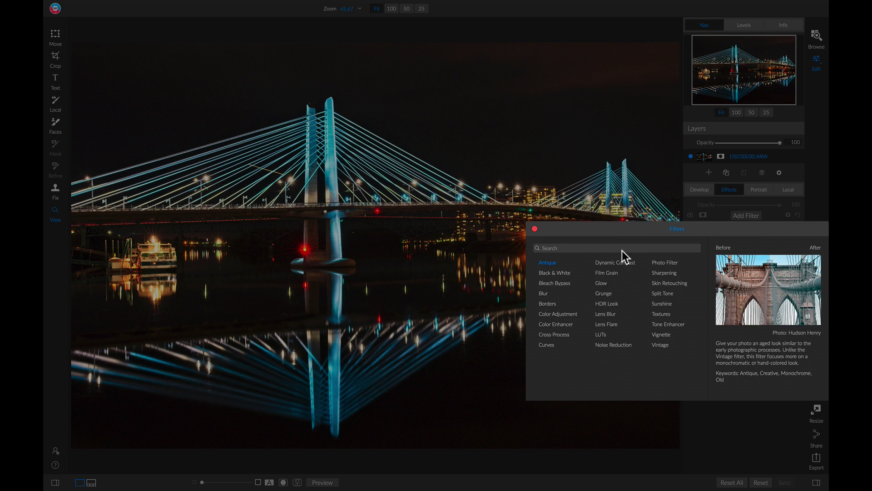
left_click(615, 345)
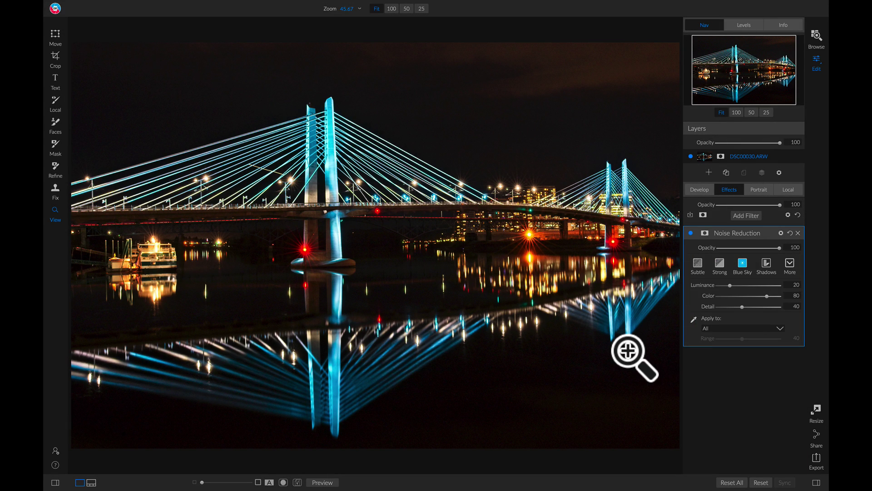
left_click(719, 266)
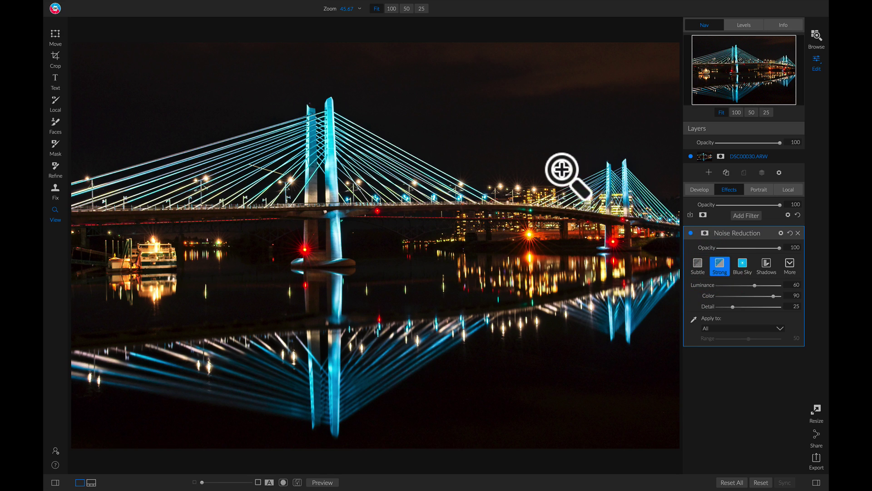
- Check noise reduction at 100% by toggling the filter off and on, then fit the photo
left_click_drag(522, 150, 448, 232)
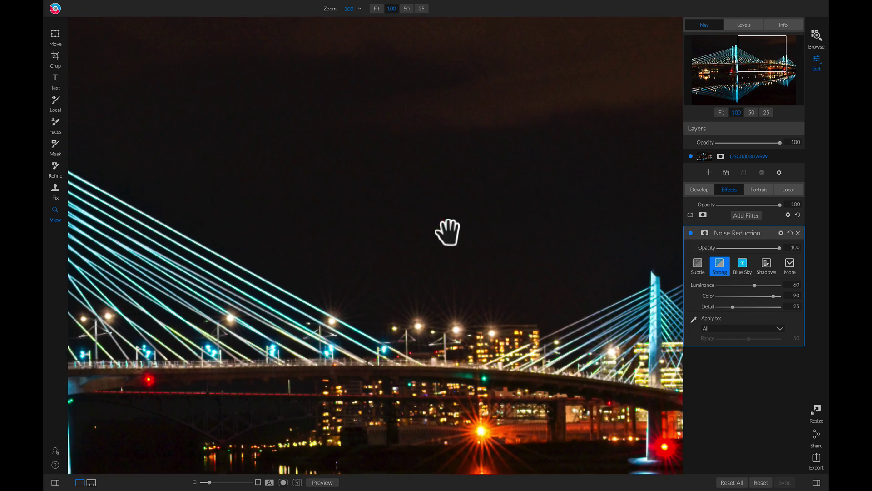
left_click(690, 233)
left_click(691, 233)
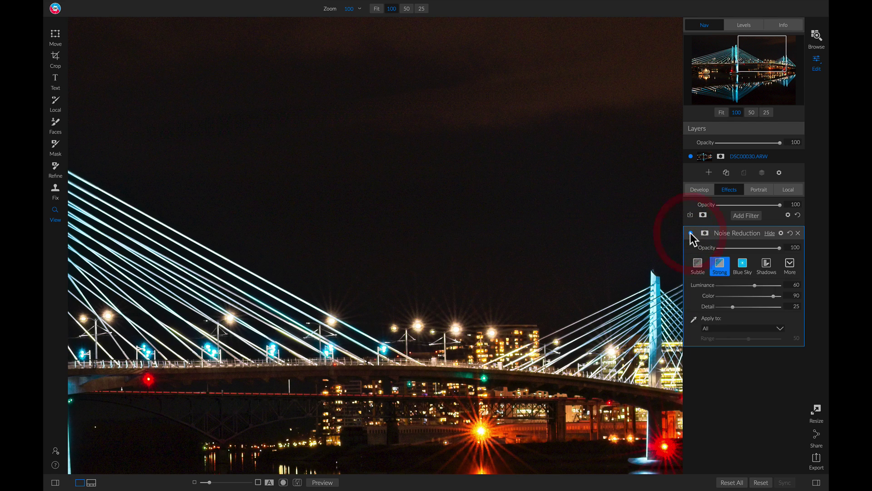
key("ctrl+0")
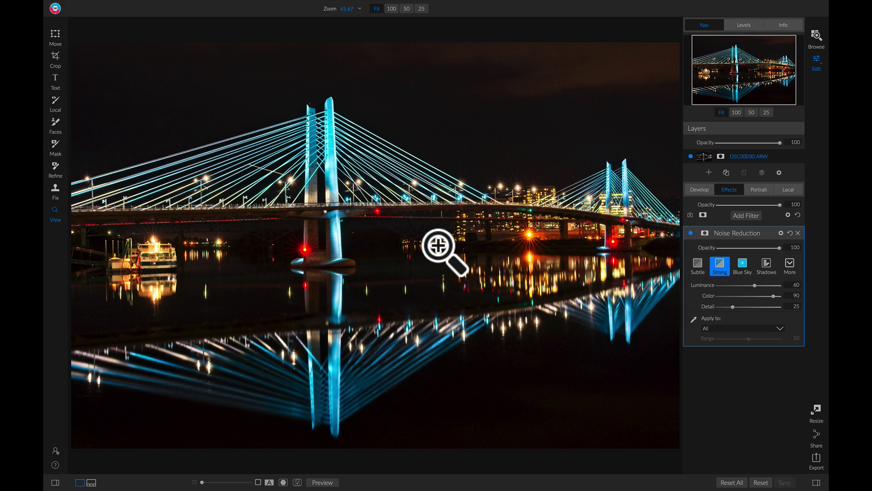
- Paint the Noise Reduction effect out of the water below the bridge with the Mask brush
key("b")
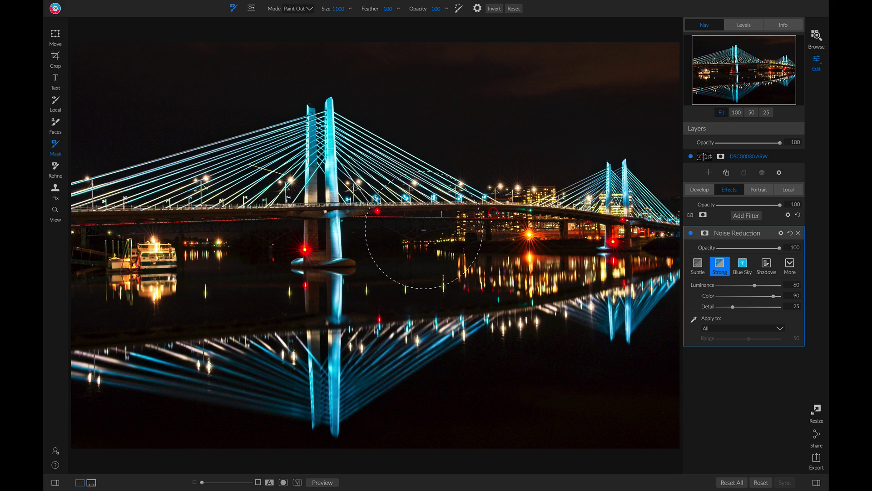
left_click_drag(395, 233, 424, 230)
- Add a Sharpening filter and give it an inverted copy of the Noise Reduction mask
left_click(745, 214)
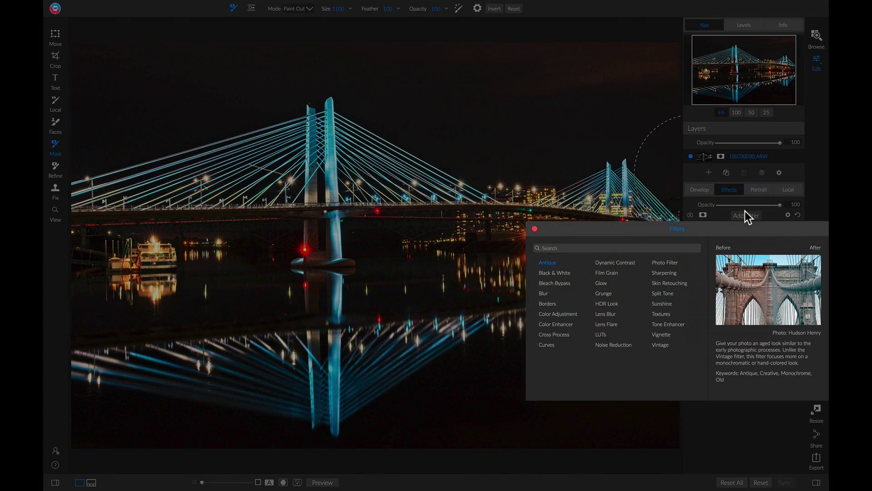
left_click(666, 273)
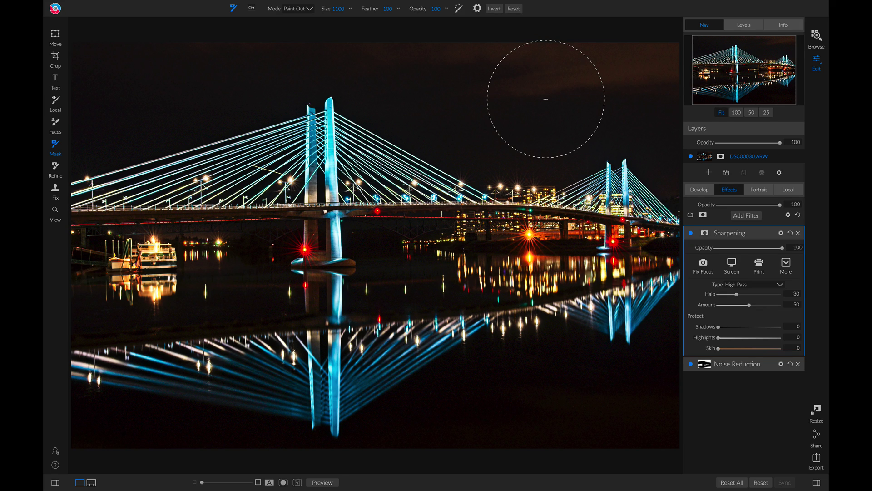
left_click(702, 364)
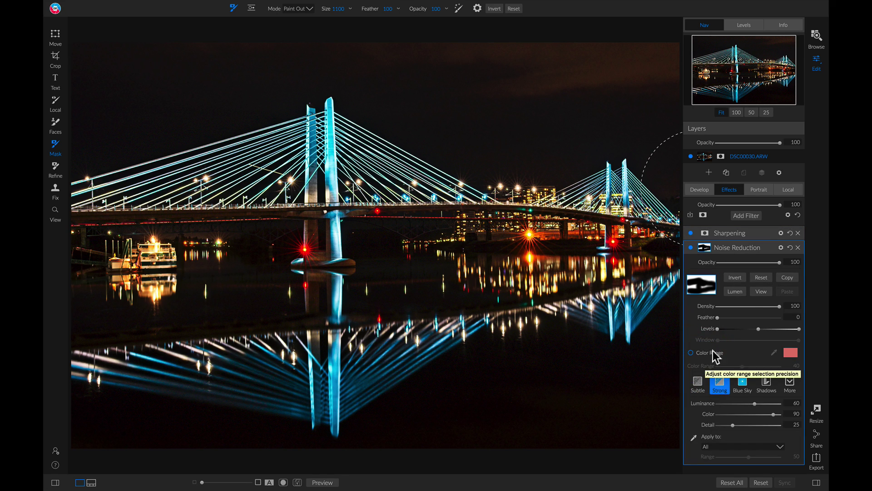
left_click(785, 278)
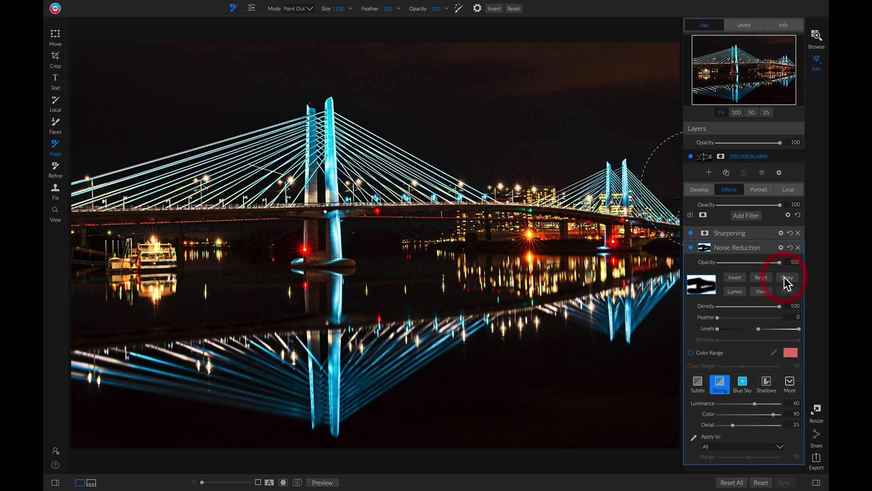
left_click(722, 230)
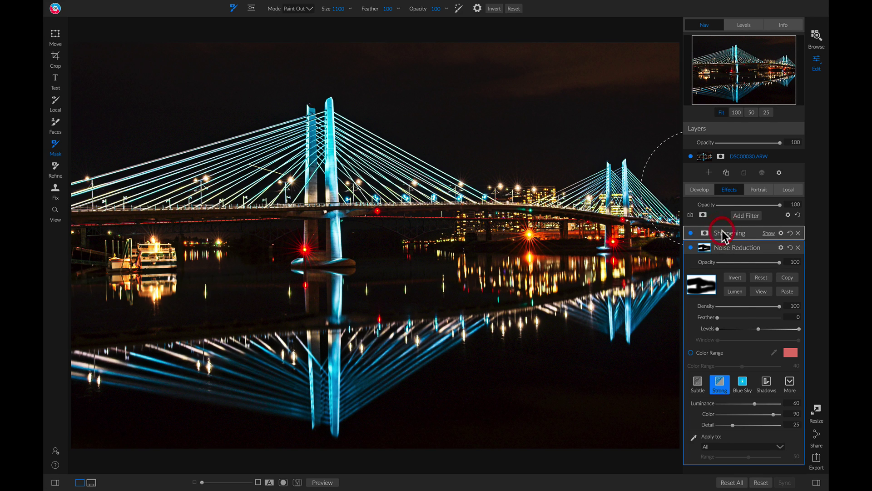
left_click(706, 232)
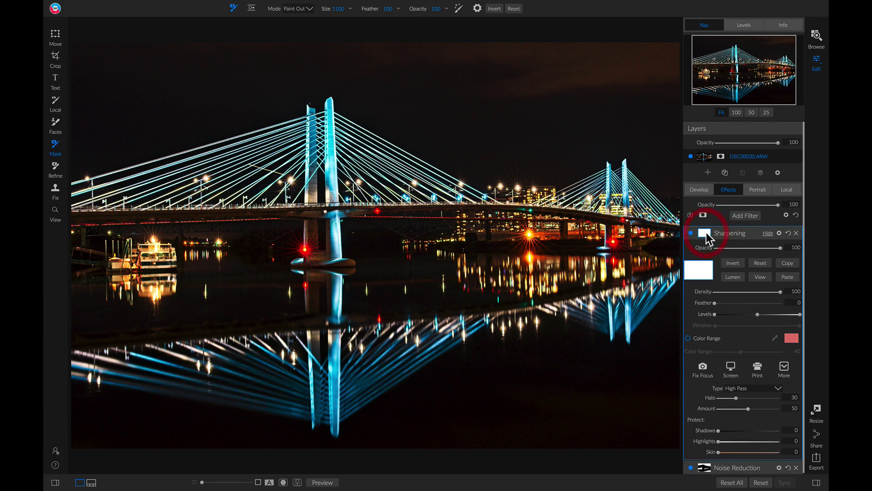
left_click(787, 277)
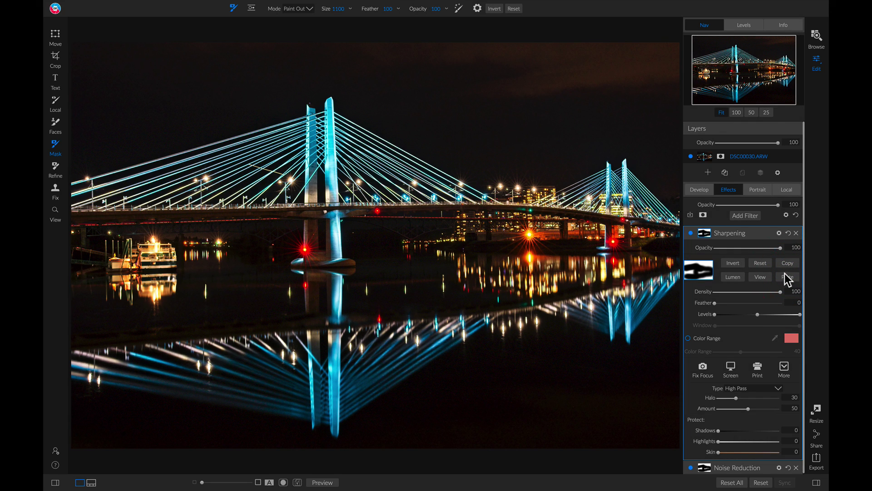
left_click(735, 263)
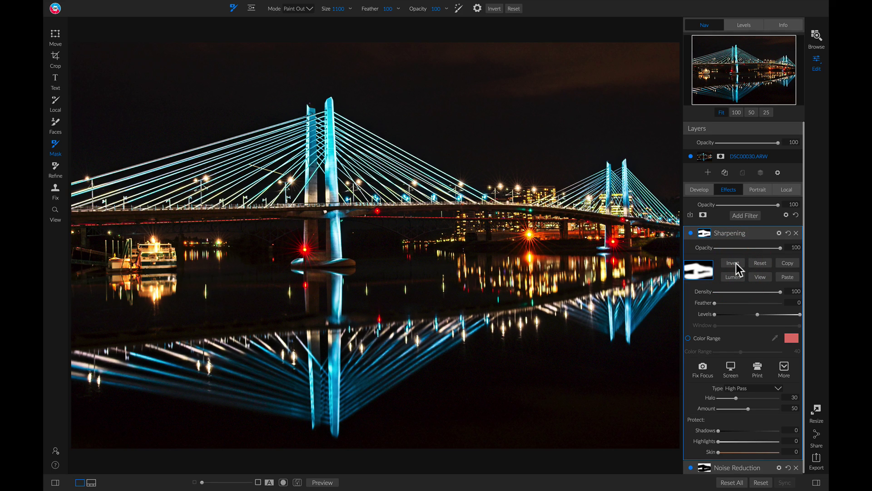
- Toggle Sharpening off and on twice to compare its effect
left_click(691, 233)
left_click(691, 233)
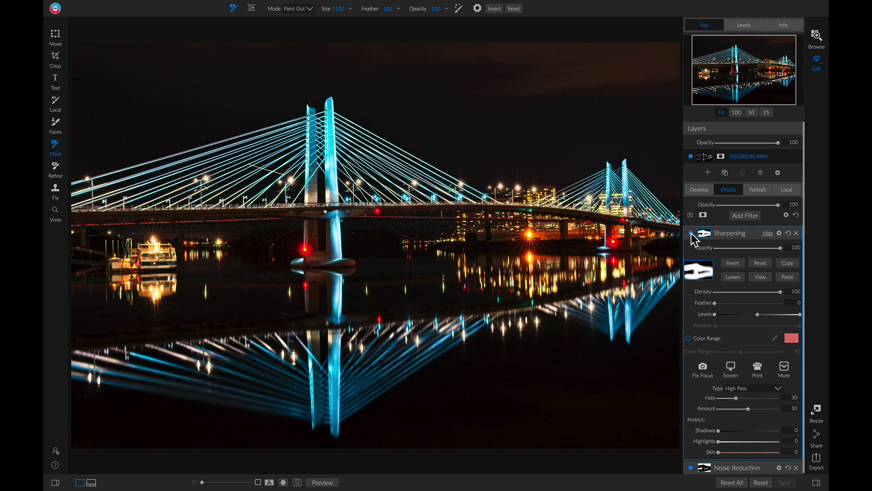
left_click(691, 233)
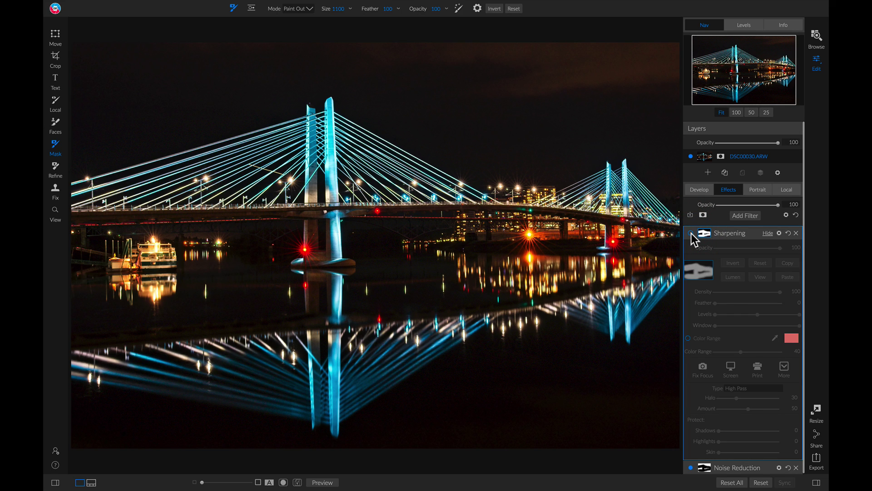
left_click(691, 233)
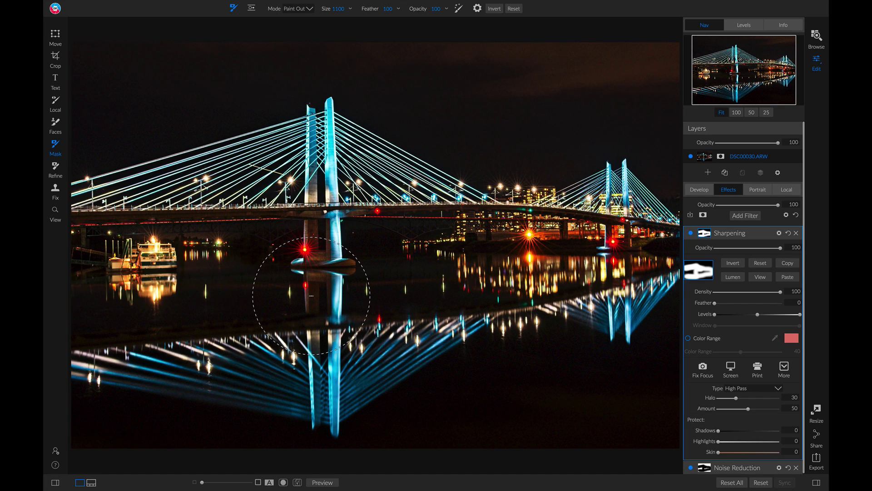
- Switch from the Mask brush to the Move tool with V
key("v")
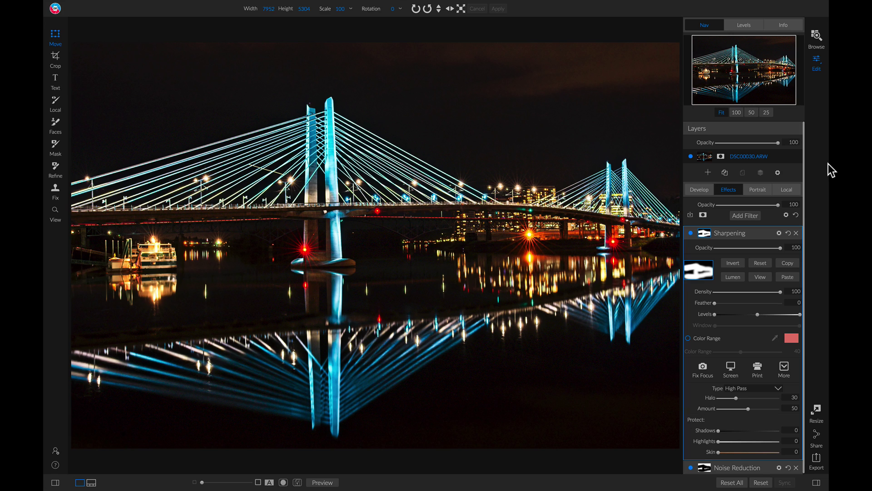